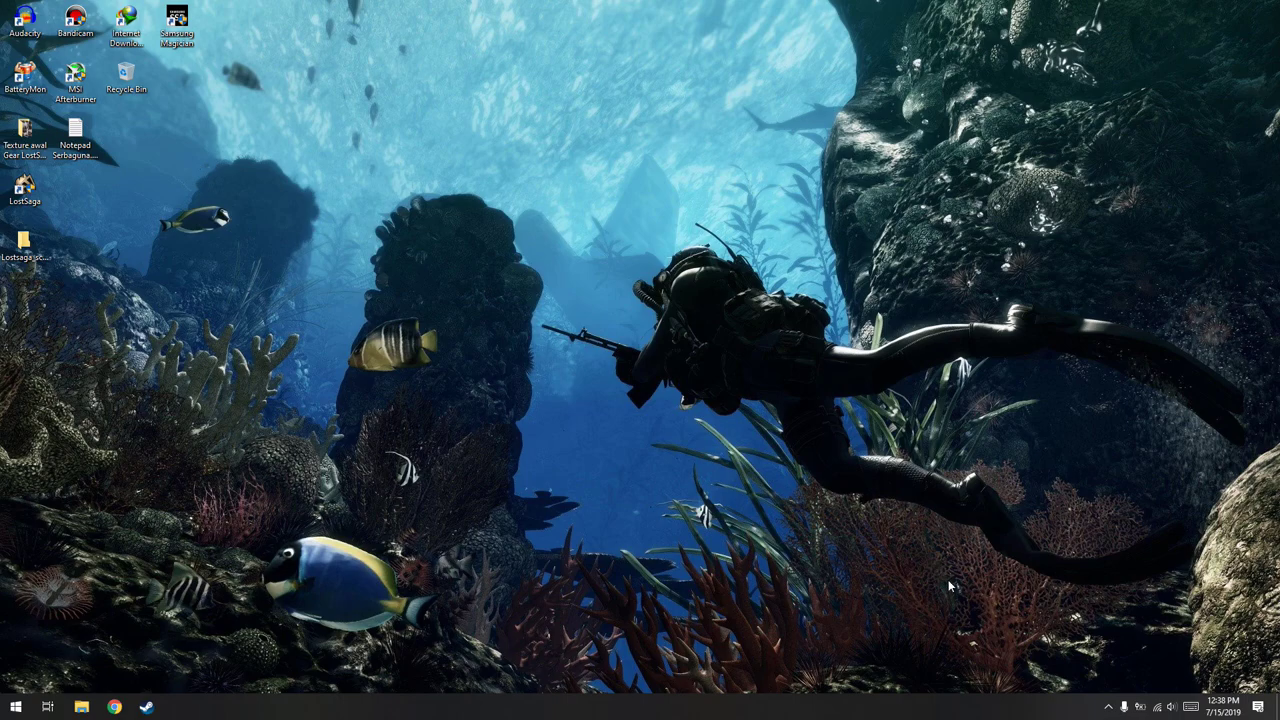
Step: Open the advanced power settings of the High performance plan from the system's Power Options
{"action": "right_click", "coordinate": [1143, 708]}
{"action": "left_click", "coordinate": [1165, 680]}
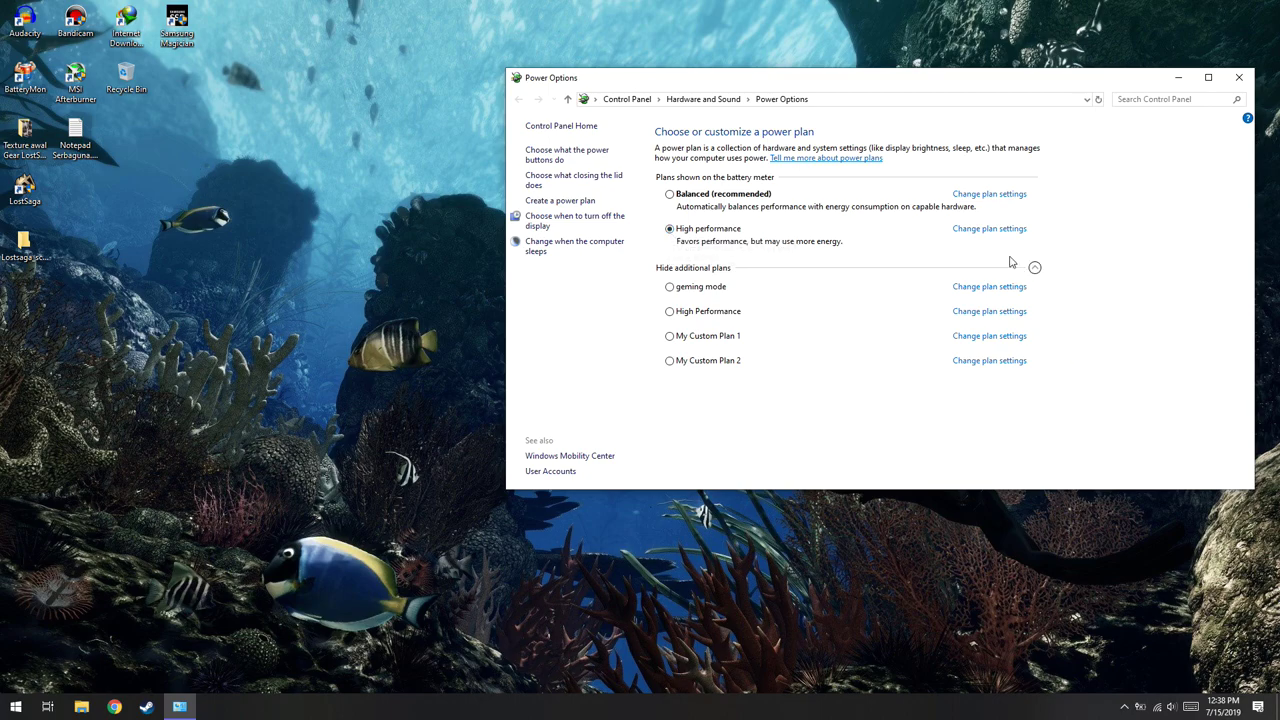
{"action": "left_click", "coordinate": [980, 229]}
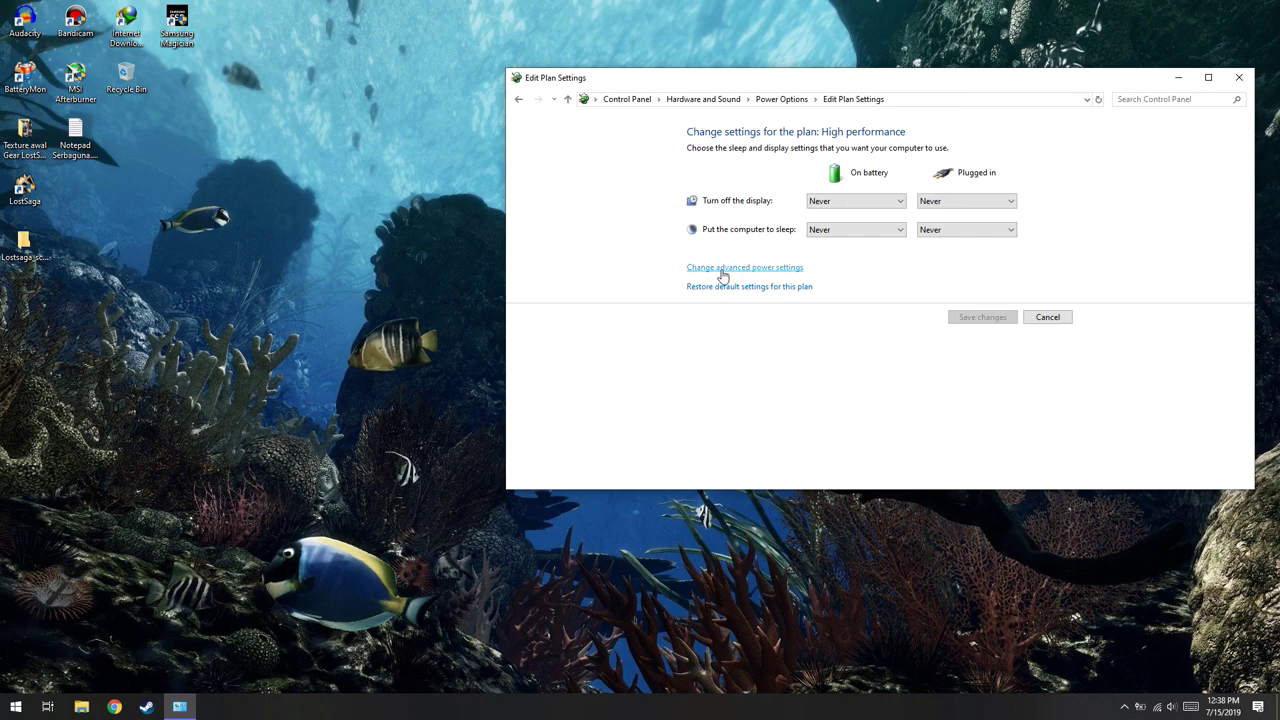
{"action": "left_click", "coordinate": [745, 269]}
{"action": "scroll", "coordinate": [160, 225], "scroll_direction": "down", "scroll_amount": 2}
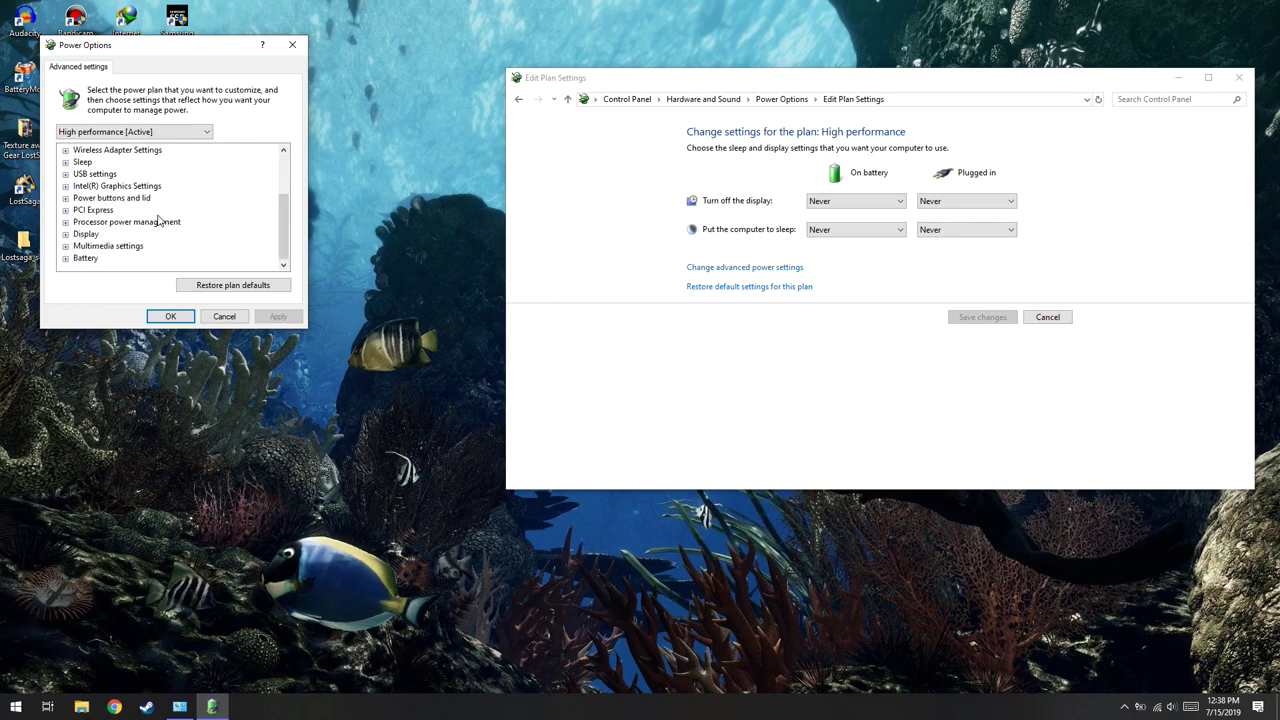
Step: Under processor power management, set the maximum processor state on battery to 80%, apply it and close the advanced settings
{"action": "left_click", "coordinate": [65, 222]}
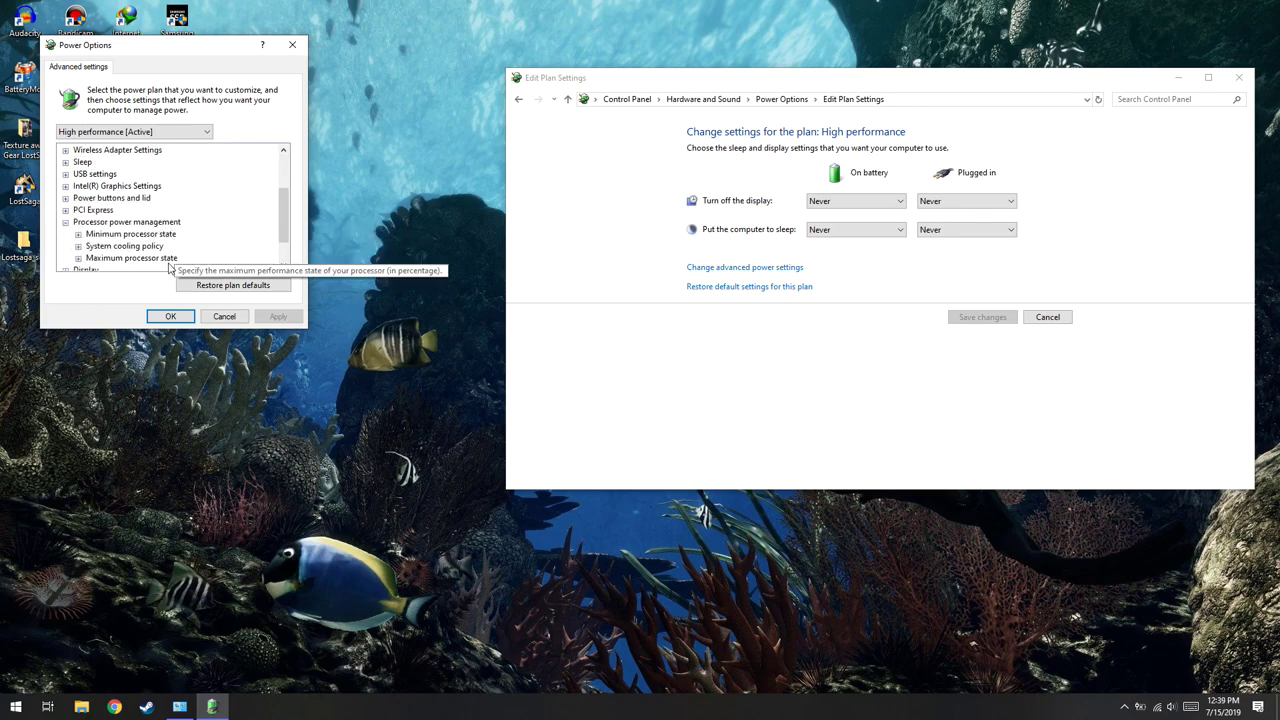
{"action": "left_click", "coordinate": [78, 258]}
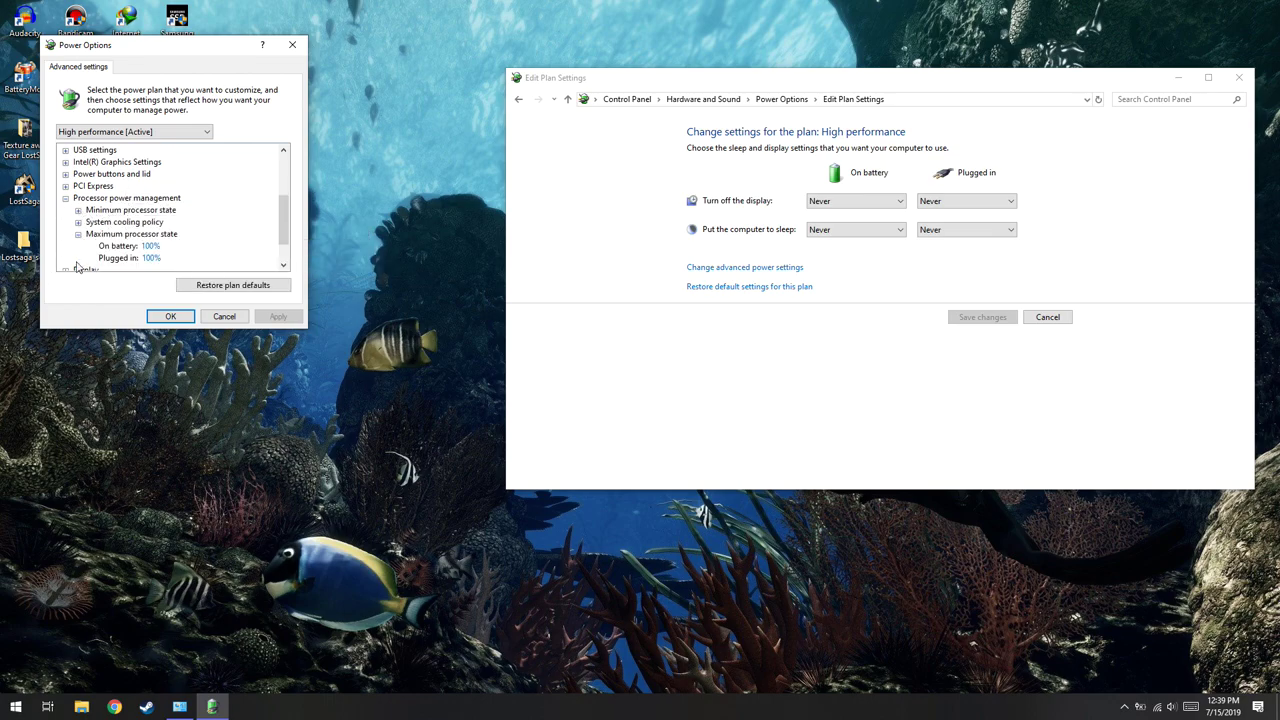
{"action": "left_click", "coordinate": [150, 247]}
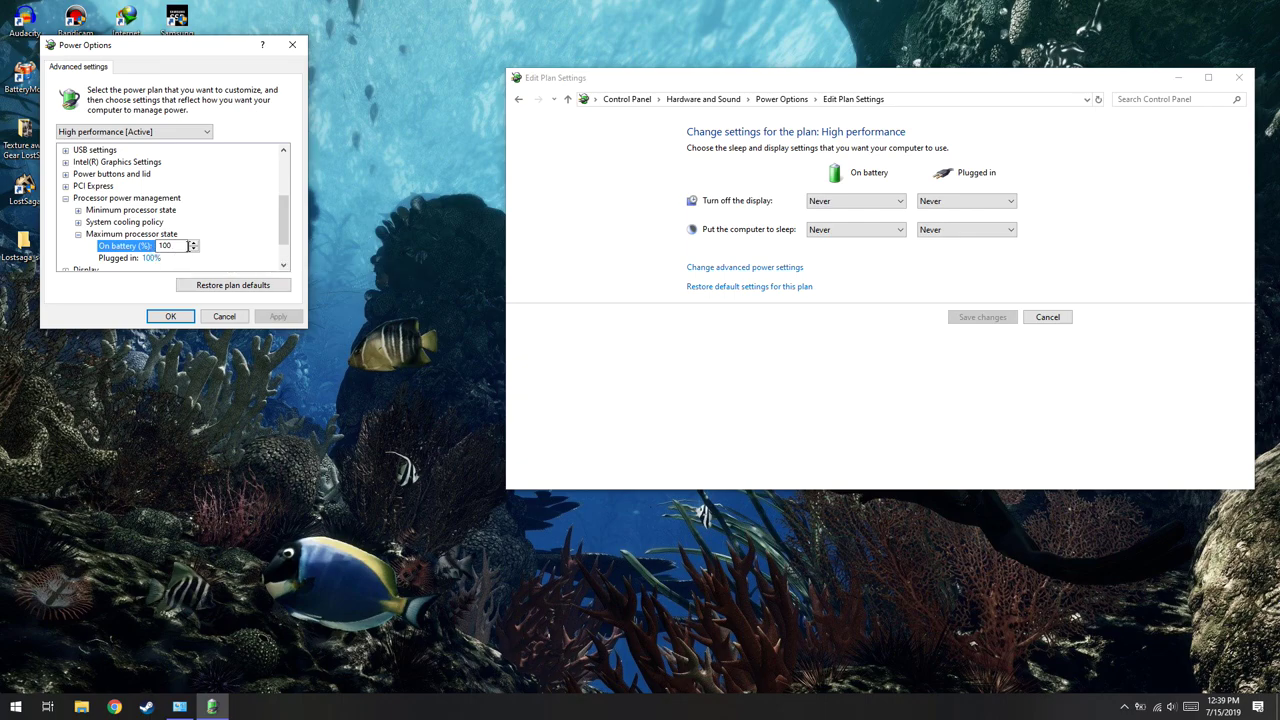
{"action": "double_click", "coordinate": [176, 245]}
{"action": "type", "text": "85"}
{"action": "left_click", "coordinate": [279, 317]}
{"action": "left_click", "coordinate": [166, 245]}
{"action": "key", "text": "BackSpace"}
{"action": "type", "text": "0"}
{"action": "left_click", "coordinate": [279, 317]}
{"action": "left_click", "coordinate": [170, 317]}
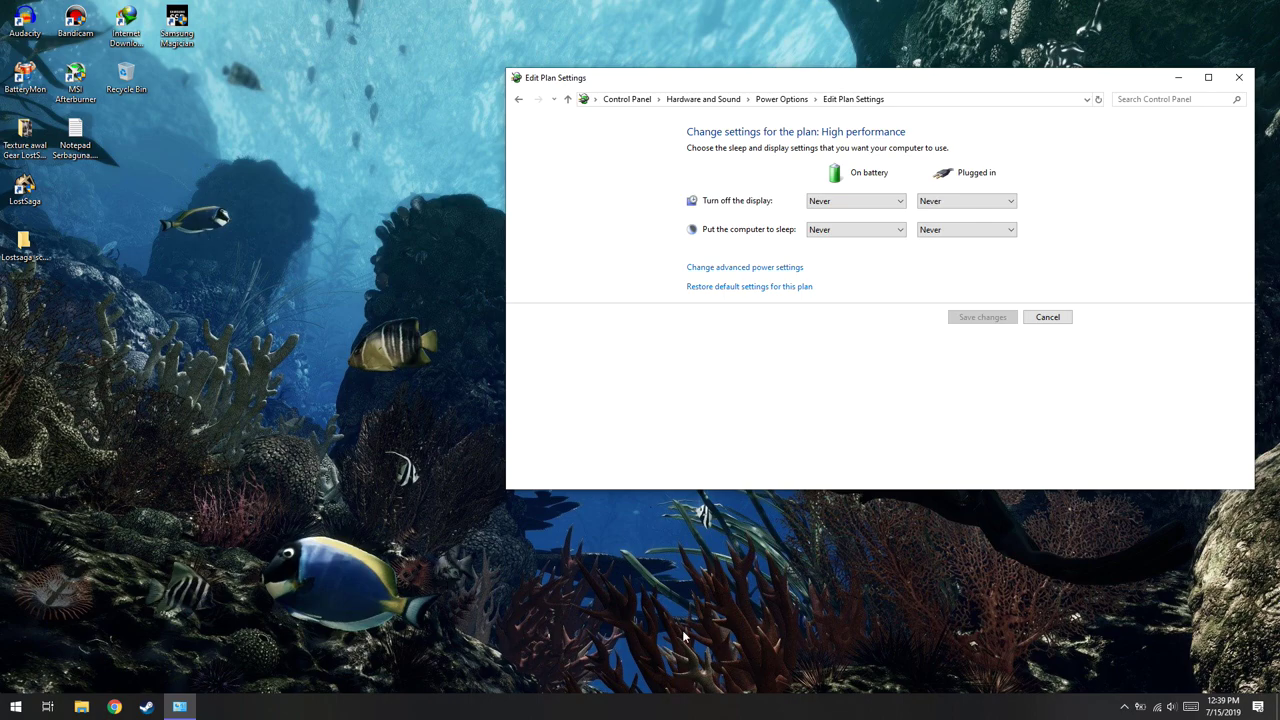
Step: Reopen the plan's advanced power settings and check the maximum processor state values under processor power management
{"action": "left_click", "coordinate": [749, 268]}
{"action": "left_click", "coordinate": [720, 267]}
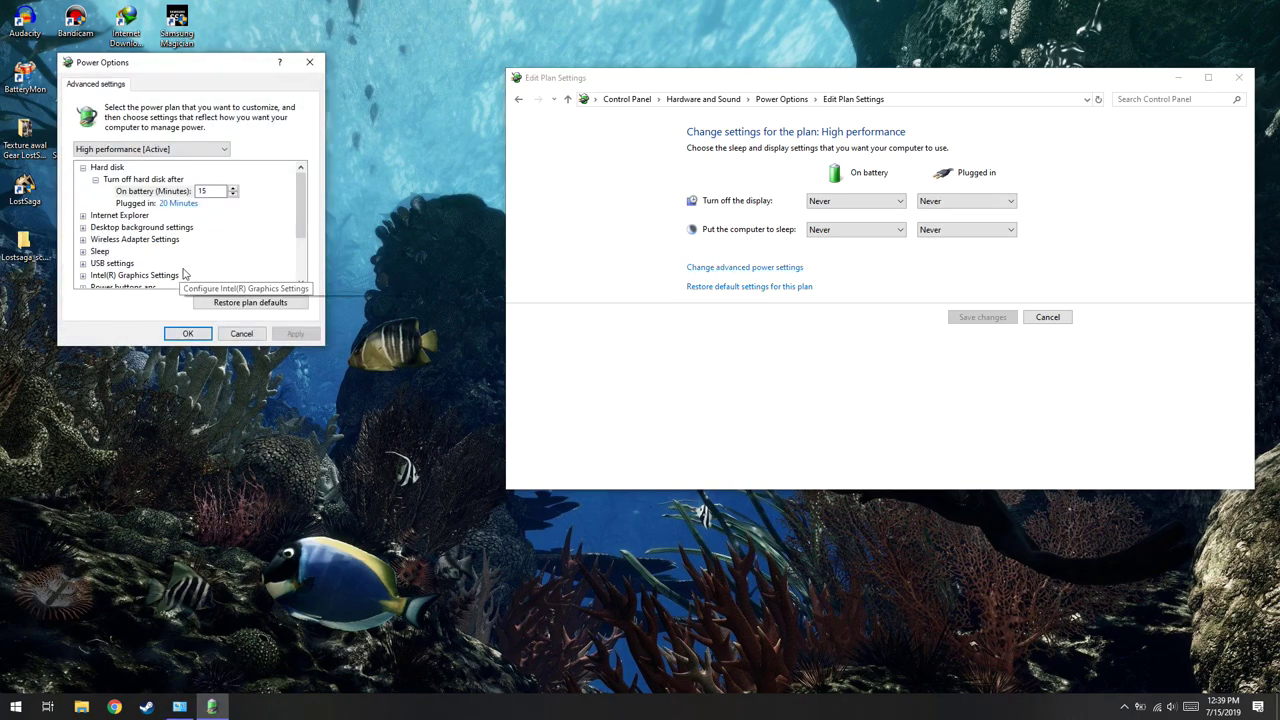
{"action": "scroll", "coordinate": [177, 276], "scroll_direction": "down", "scroll_amount": 2}
{"action": "left_click", "coordinate": [83, 239]}
{"action": "left_click", "coordinate": [96, 275]}
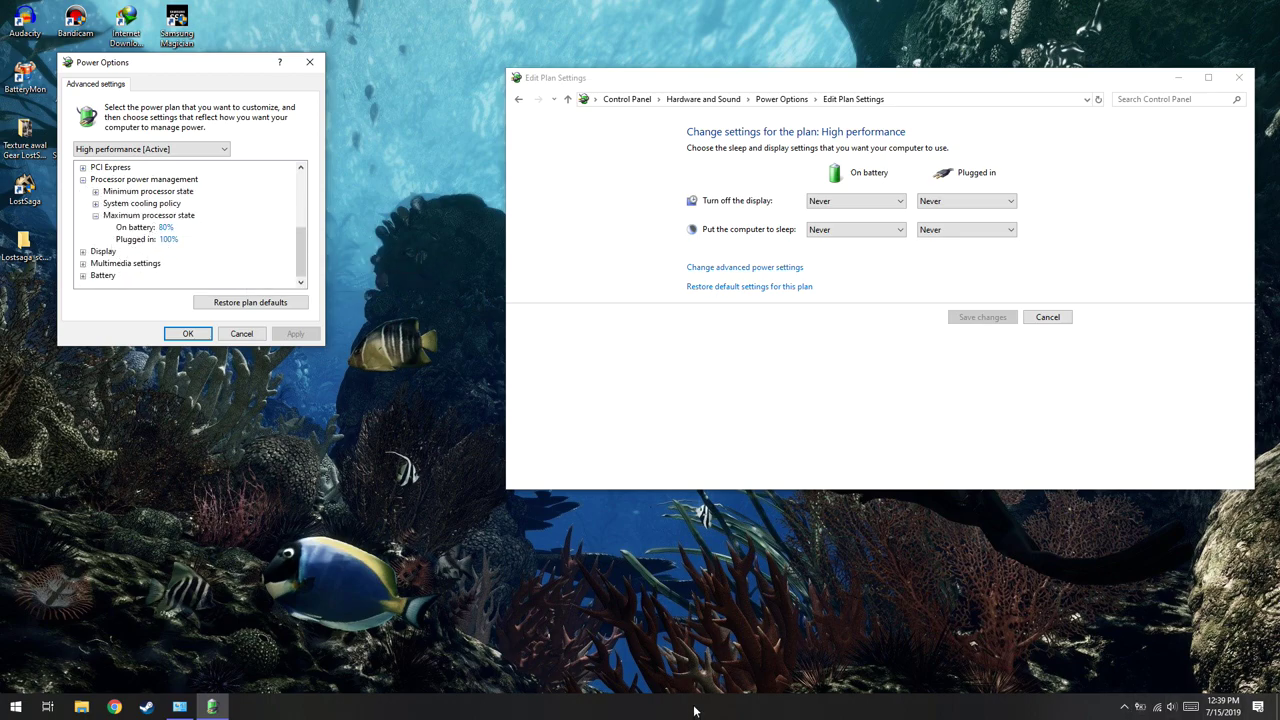
Step: Open Task Manager, place it clear of the power settings dialog and view the CPU performance graph and speed
{"action": "right_click", "coordinate": [570, 713]}
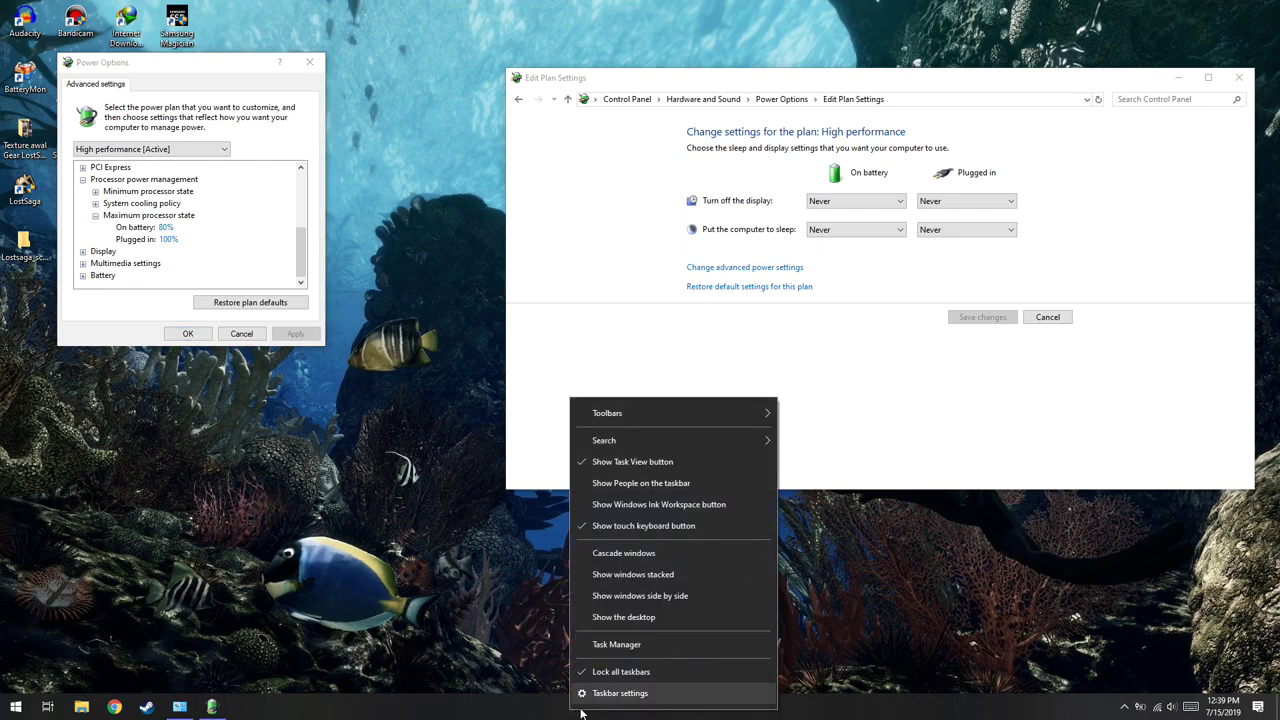
{"action": "left_click", "coordinate": [630, 650]}
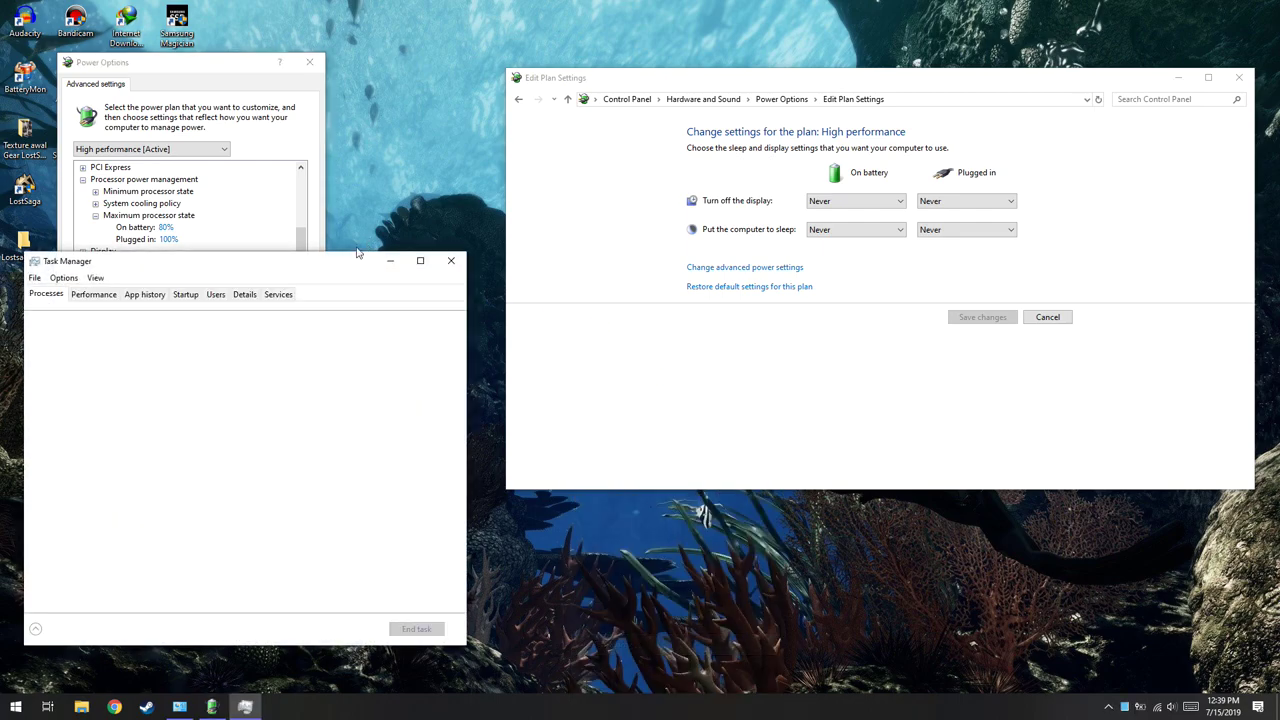
{"action": "left_click_drag", "start_coordinate": [275, 262], "coordinate": [700, 222]}
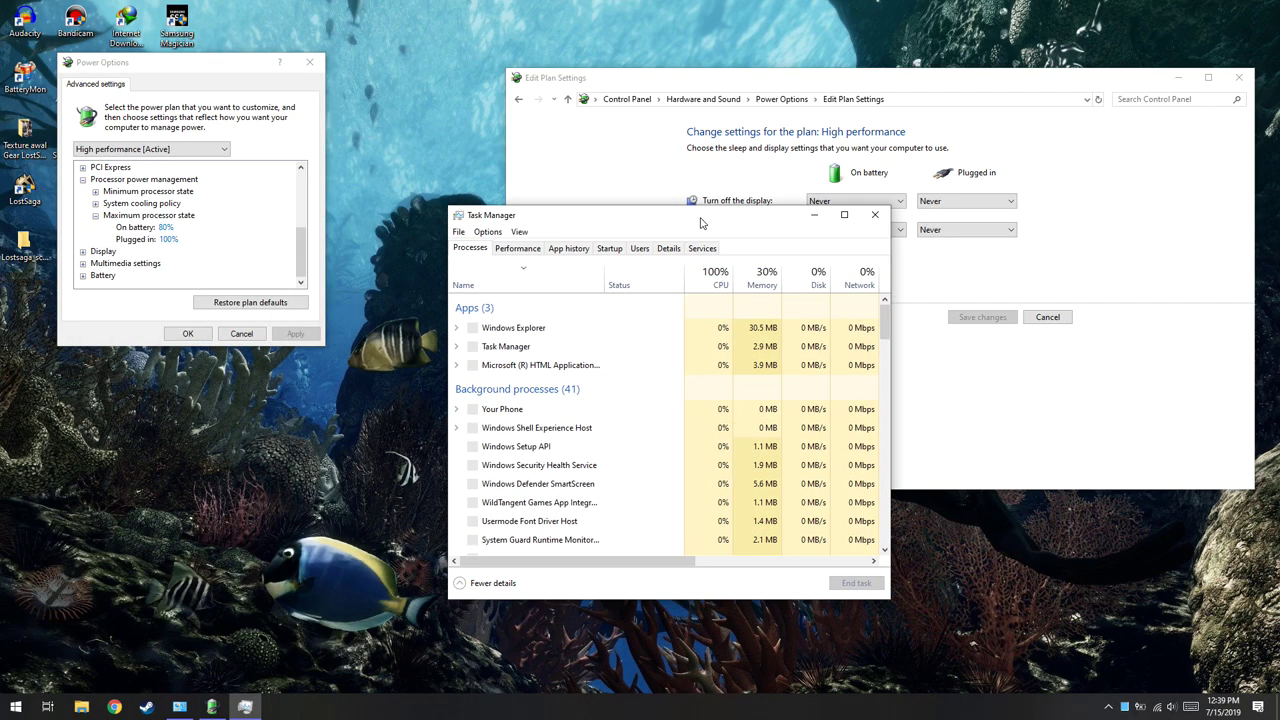
{"action": "left_click", "coordinate": [518, 248]}
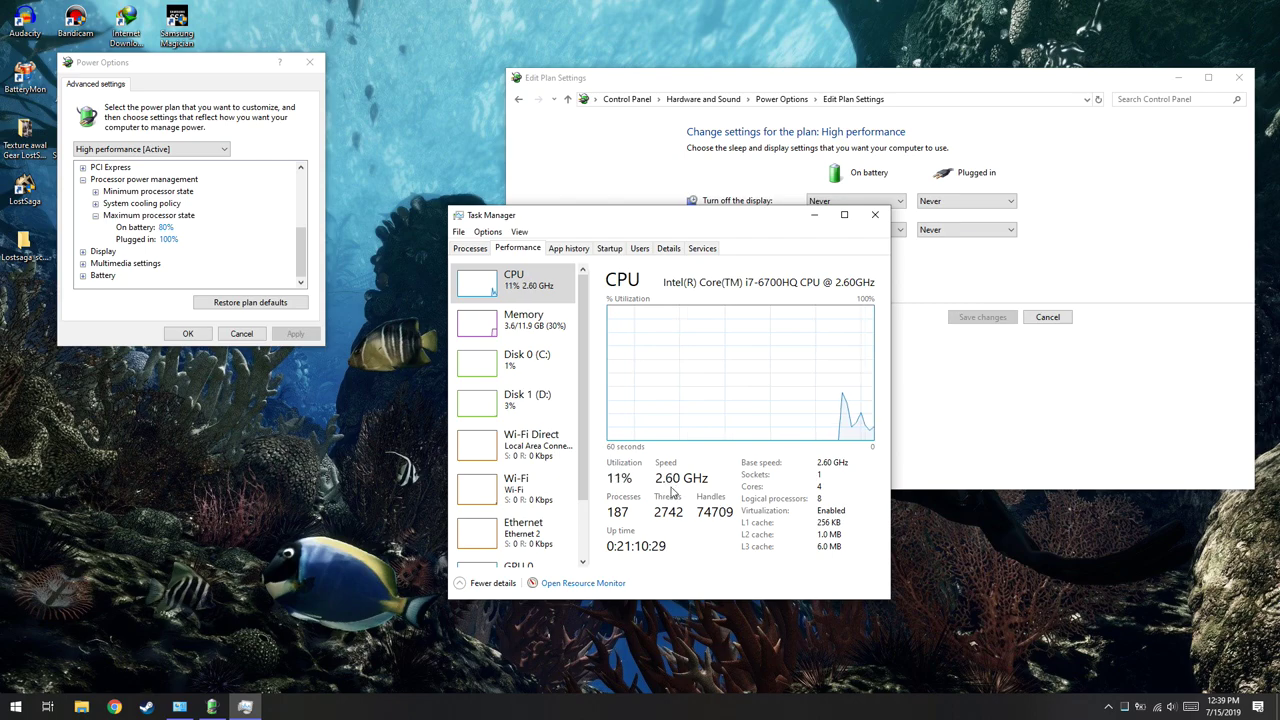
Step: Set the maximum processor state on battery to 100%, apply it and close the advanced power settings
{"action": "left_click", "coordinate": [160, 227]}
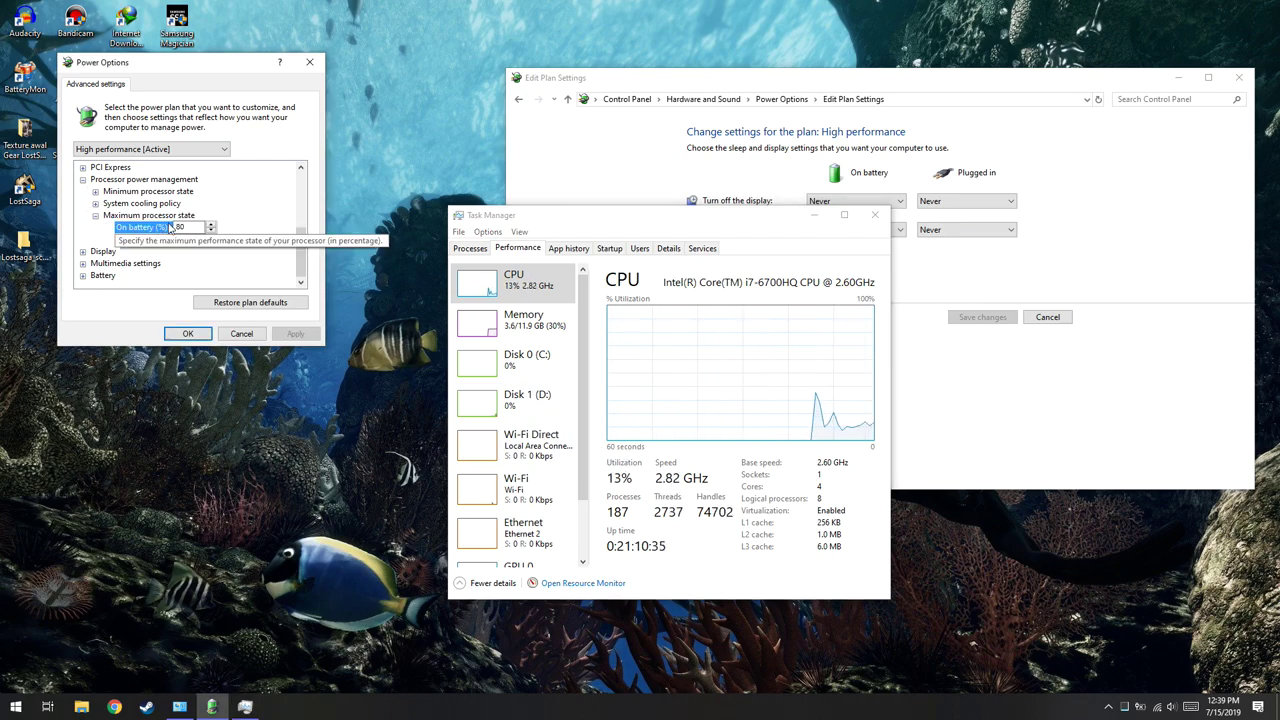
{"action": "type", "text": "100"}
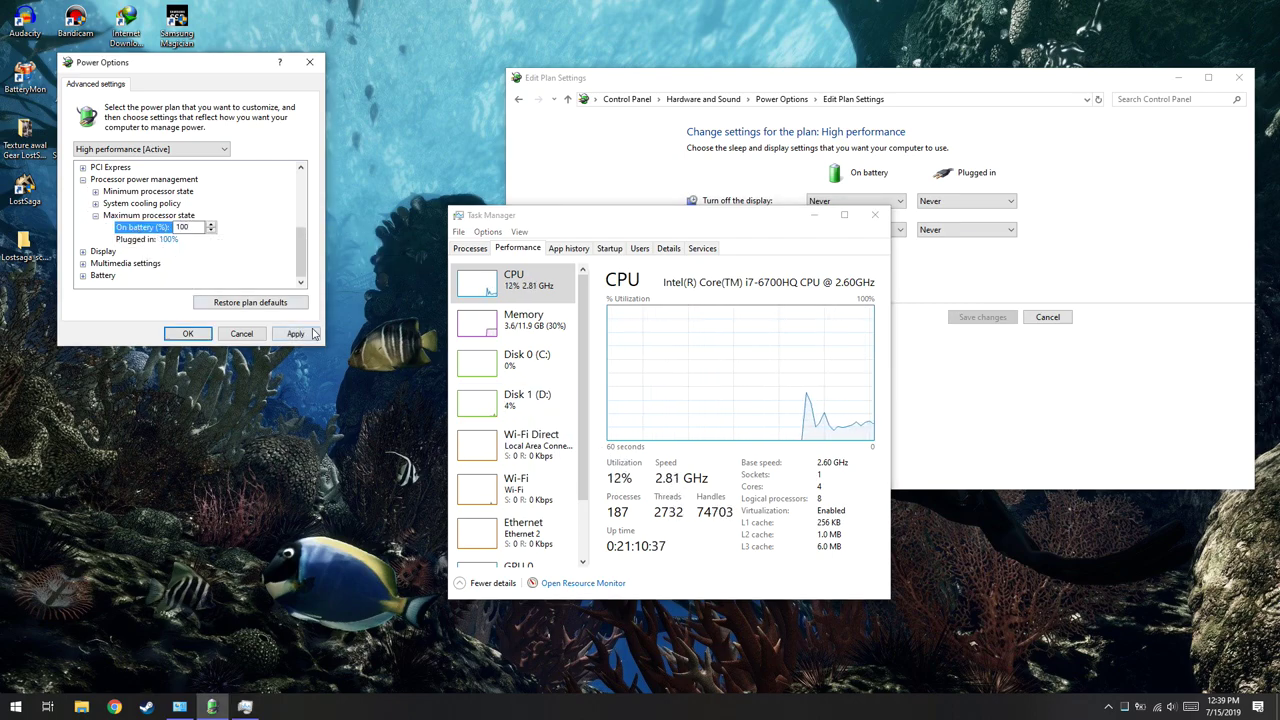
{"action": "left_click", "coordinate": [297, 333]}
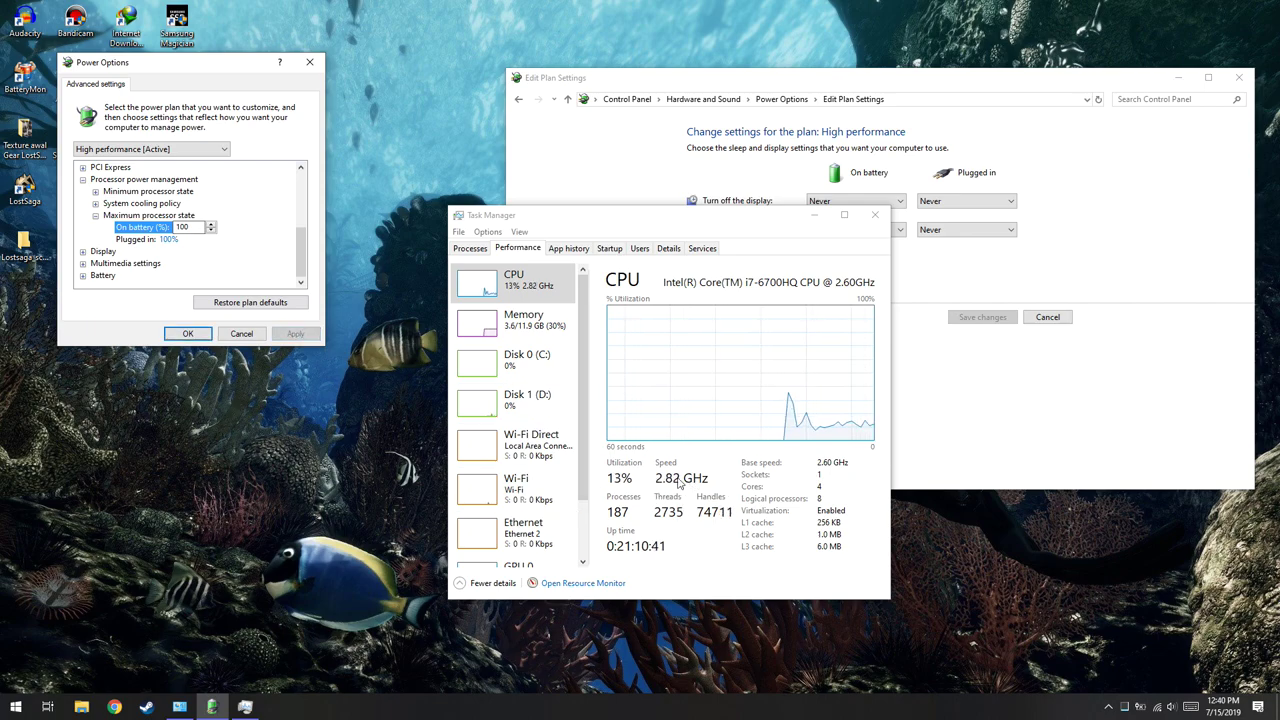
{"action": "left_click", "coordinate": [187, 334]}
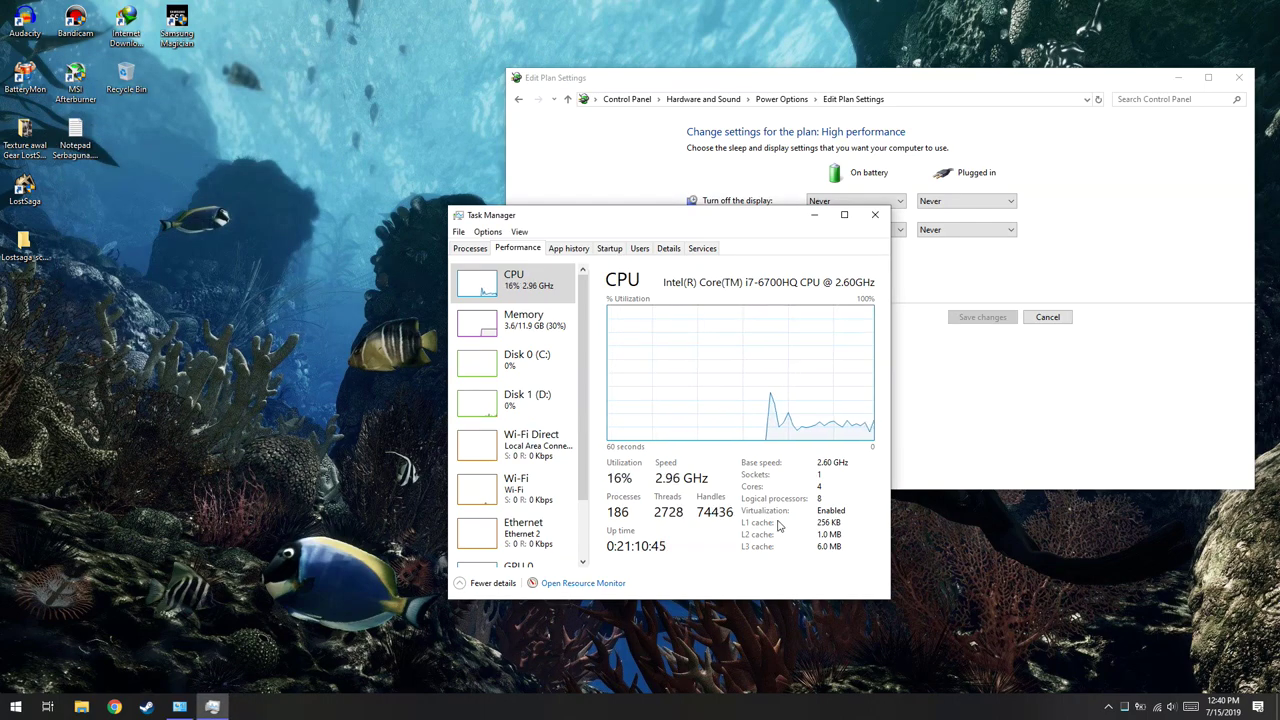
Step: Move Task Manager clear of Edit Plan Settings, then set and apply an 80% maximum processor state on battery in the advanced power settings
{"action": "left_click_drag", "start_coordinate": [660, 220], "coordinate": [283, 49]}
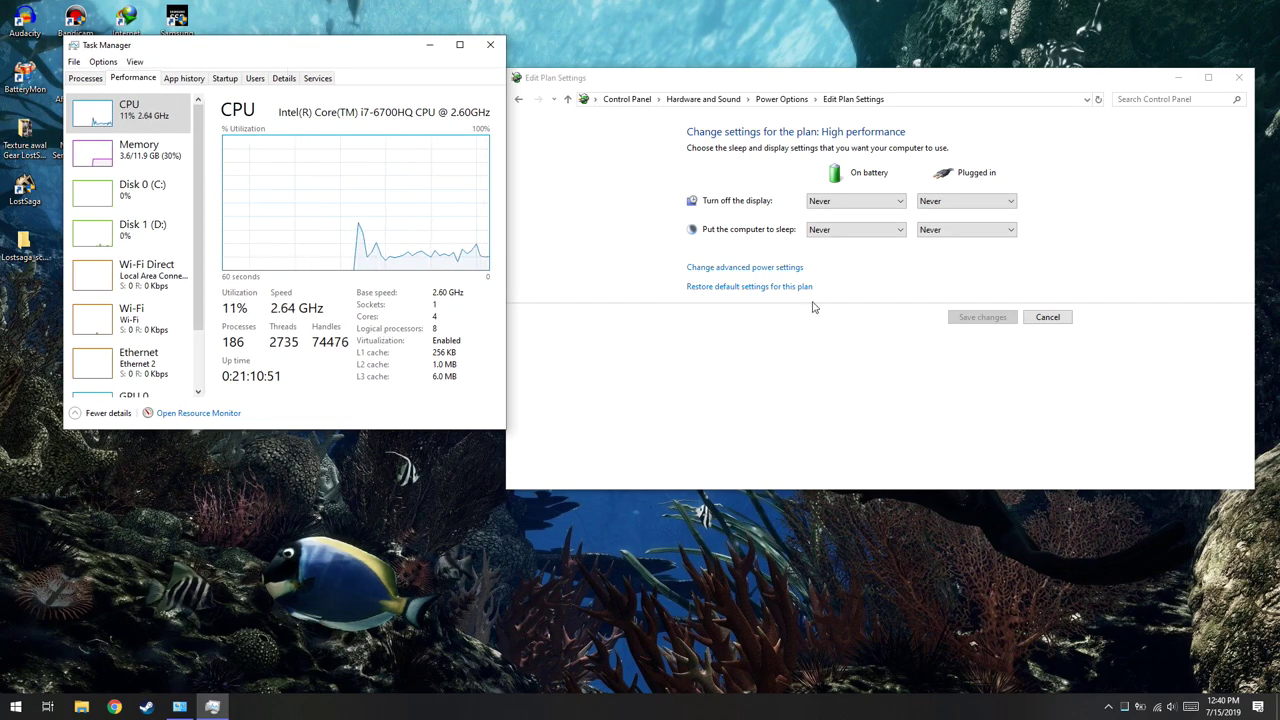
{"action": "left_click", "coordinate": [771, 268]}
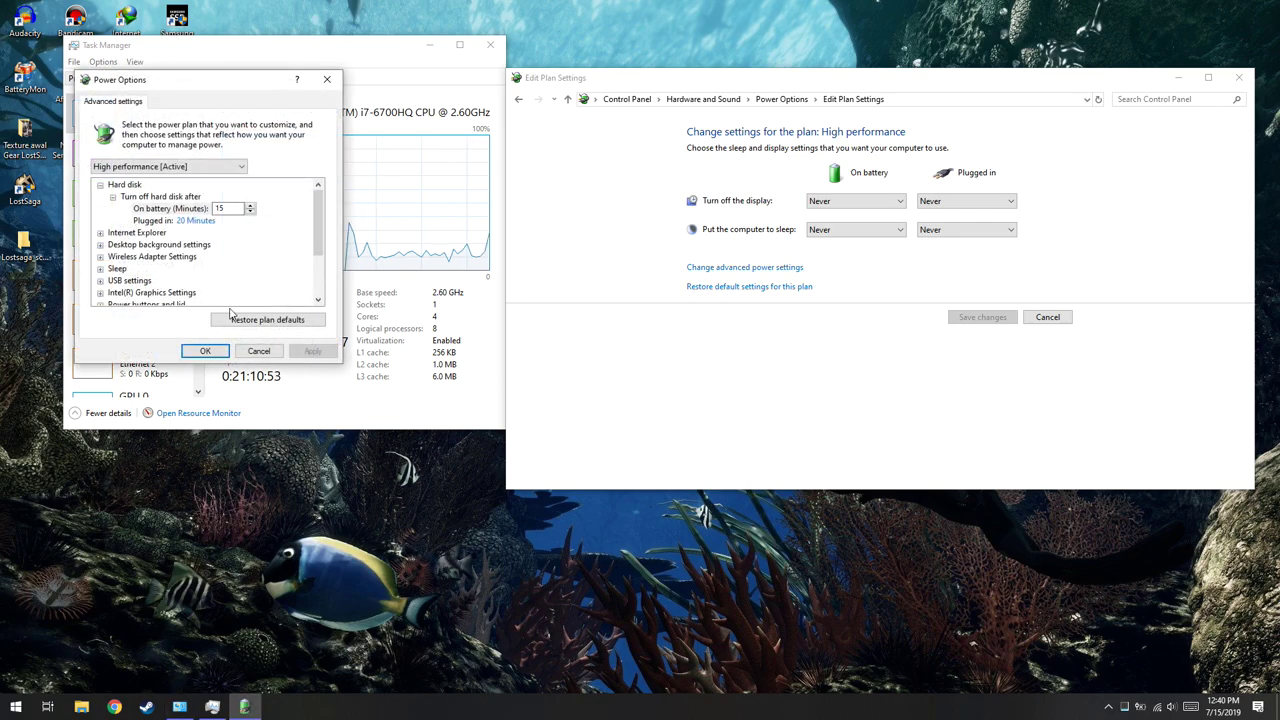
{"action": "scroll", "coordinate": [209, 279], "scroll_direction": "down", "scroll_amount": 2}
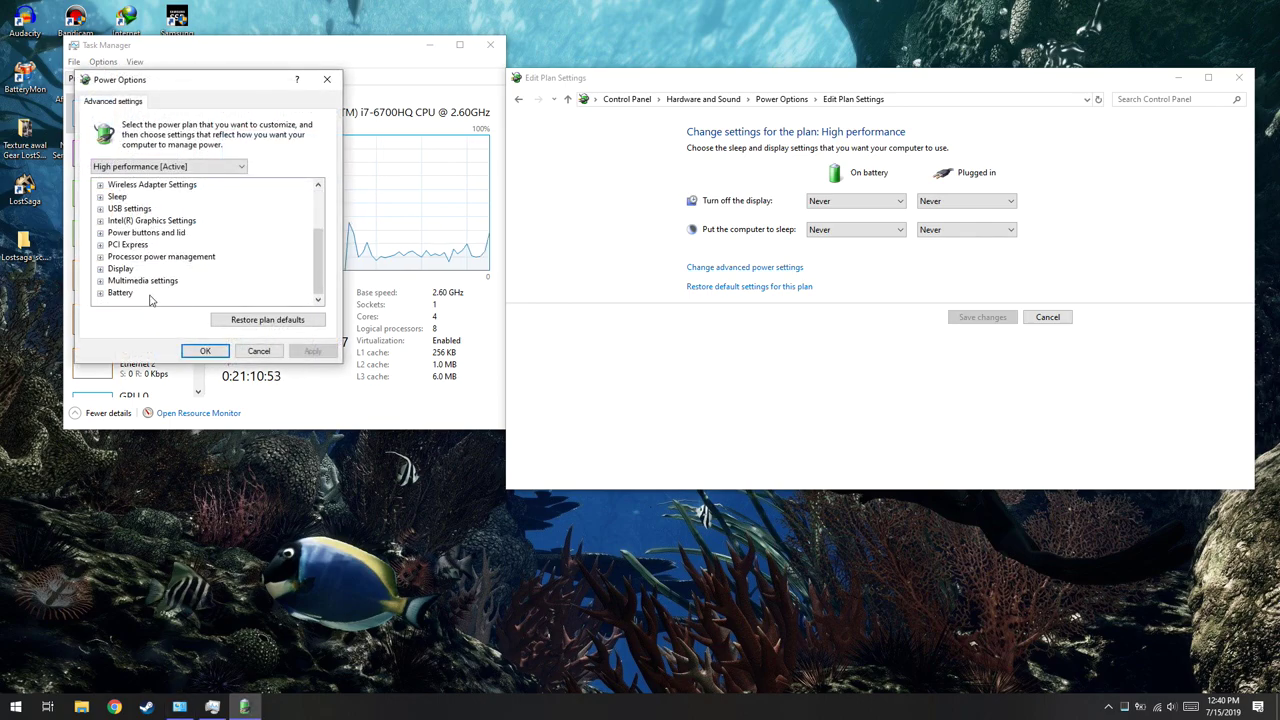
{"action": "left_click", "coordinate": [100, 256]}
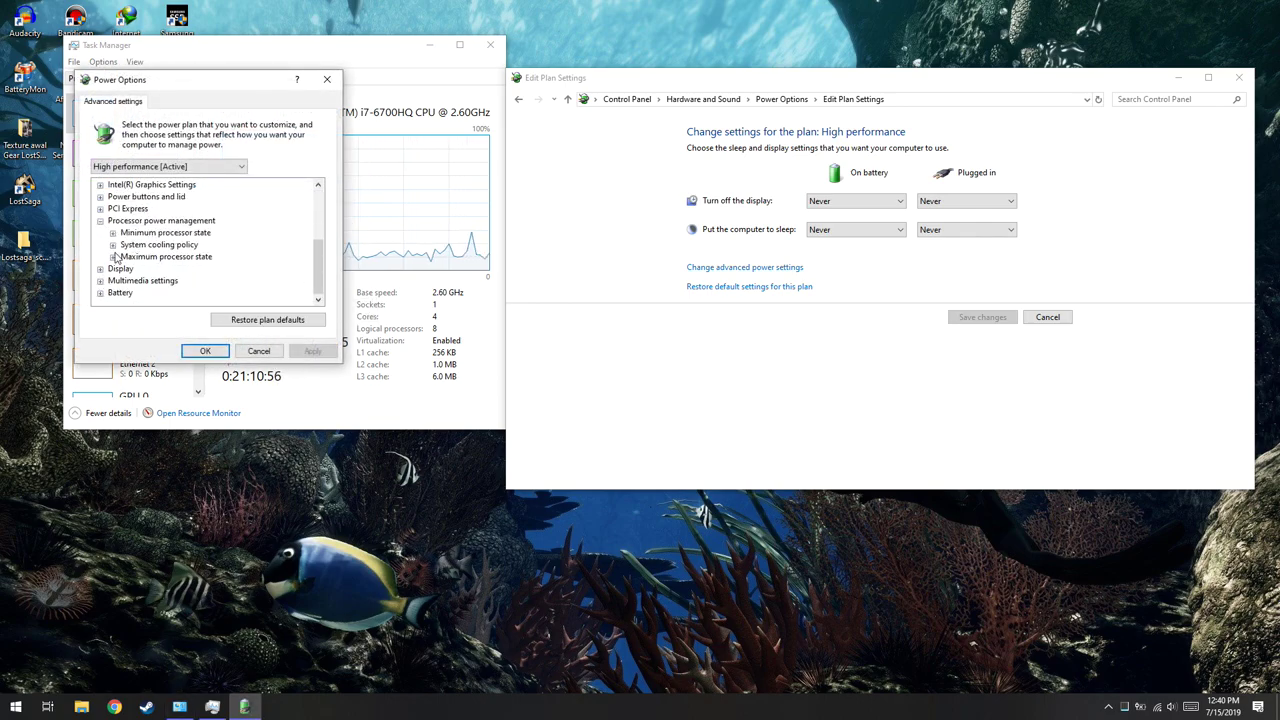
{"action": "left_click", "coordinate": [112, 257]}
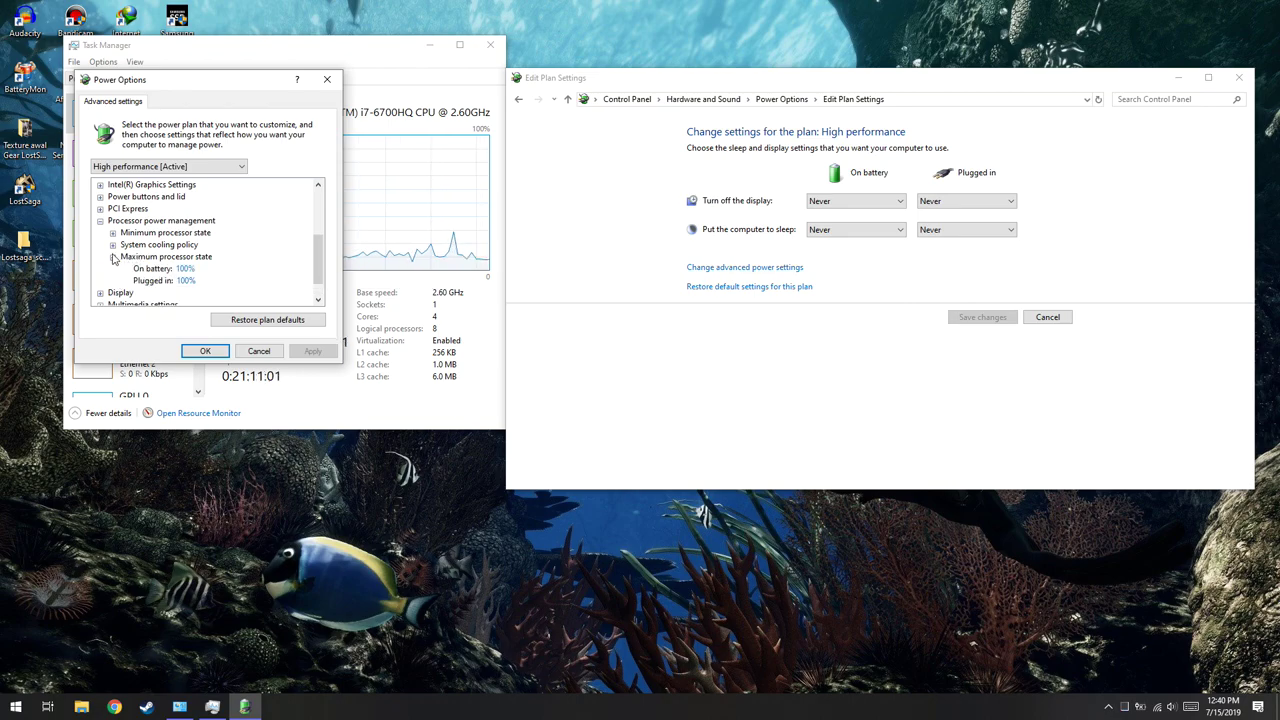
{"action": "left_click", "coordinate": [182, 270]}
{"action": "type", "text": "80"}
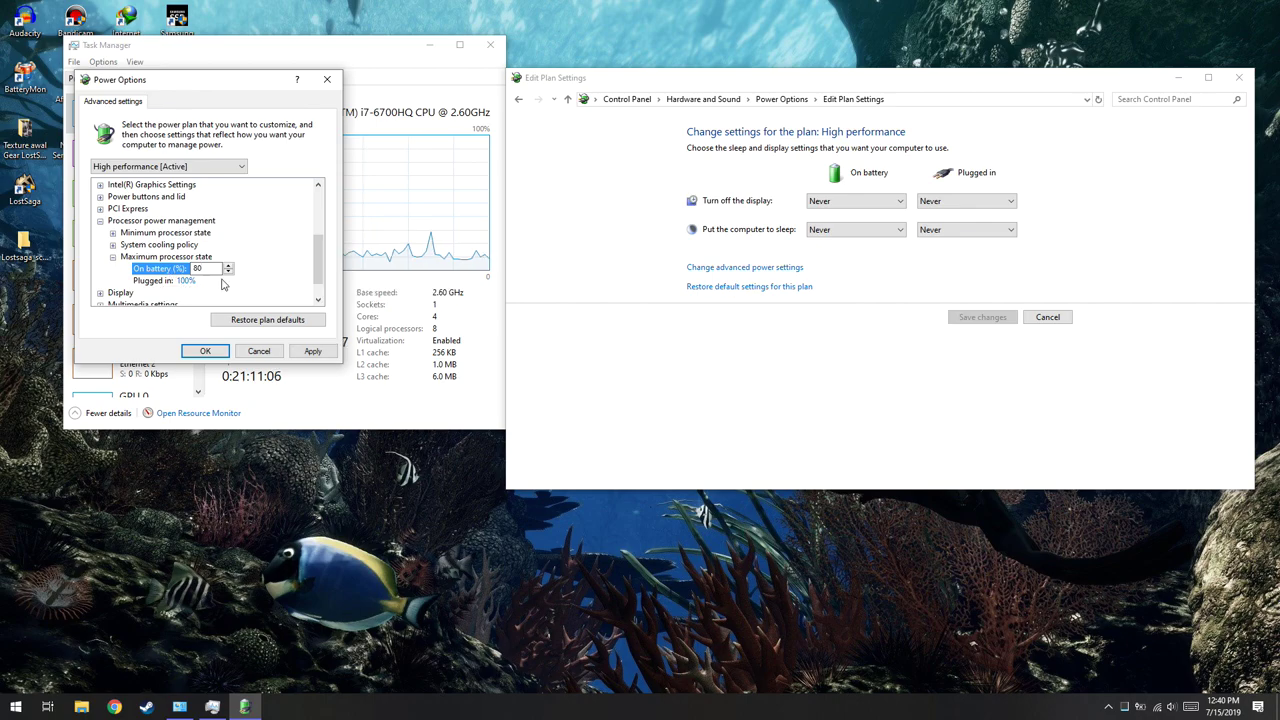
{"action": "left_click", "coordinate": [313, 352]}
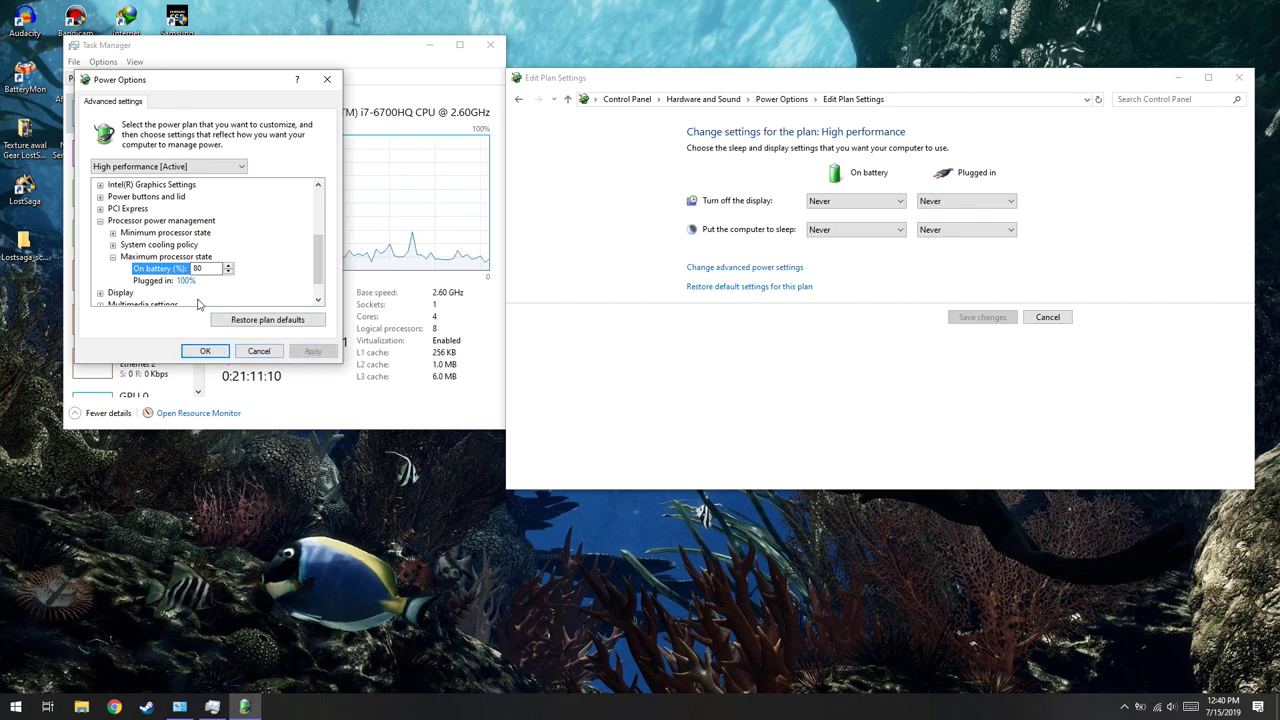
Step: Set the plugged-in maximum processor state to 80%, apply it, and close the power settings and Task Manager windows
{"action": "left_click", "coordinate": [185, 281]}
{"action": "type", "text": "80"}
{"action": "left_click", "coordinate": [312, 351]}
{"action": "left_click", "coordinate": [205, 351]}
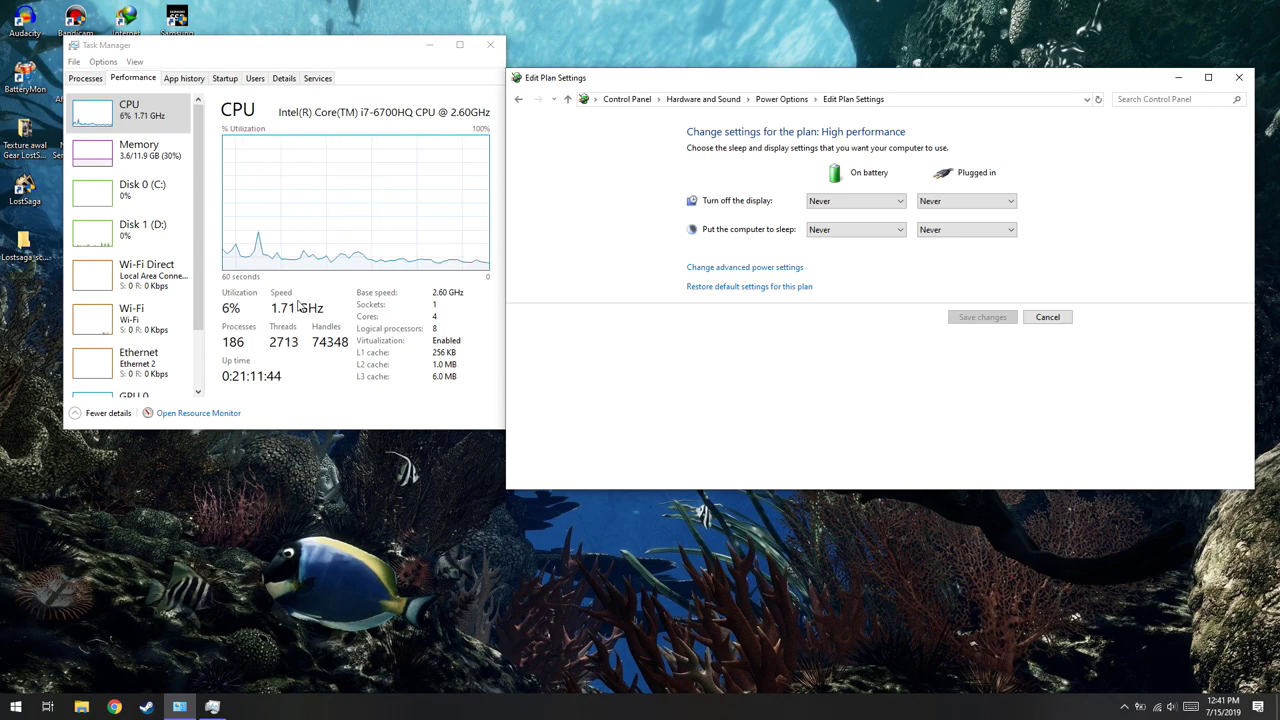
{"action": "left_click", "coordinate": [493, 47]}
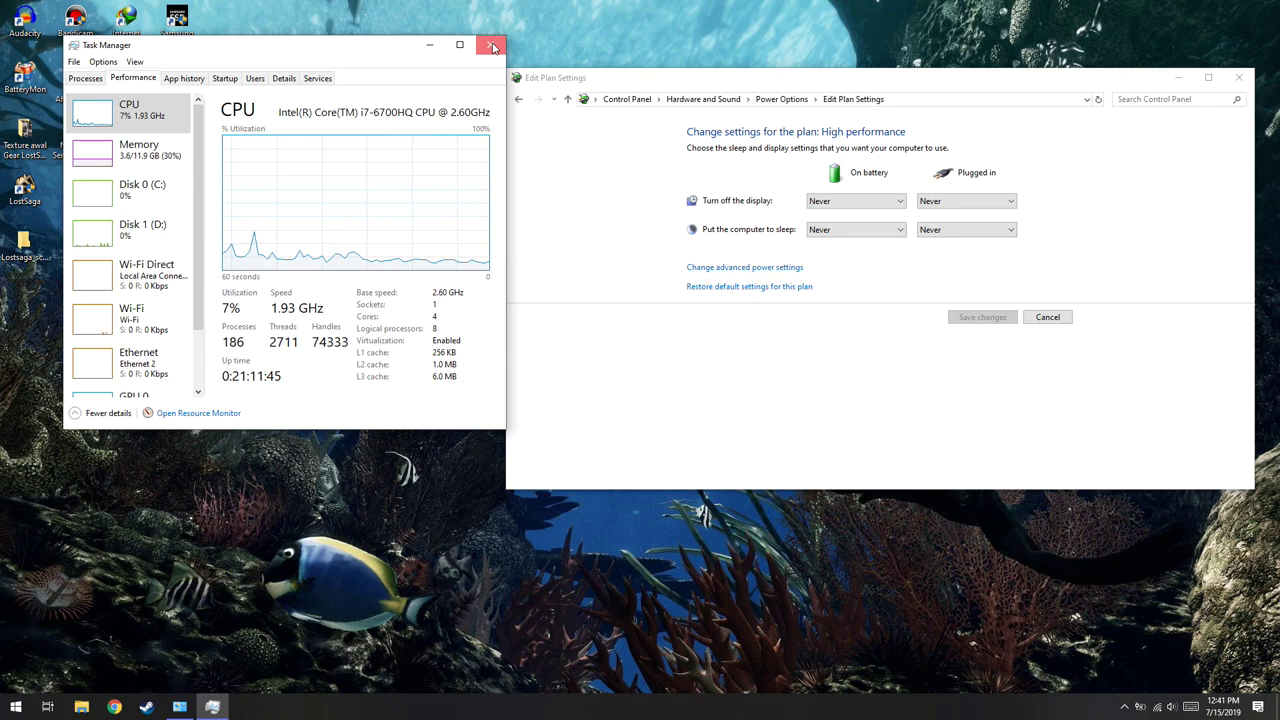
{"action": "left_click", "coordinate": [1239, 80]}
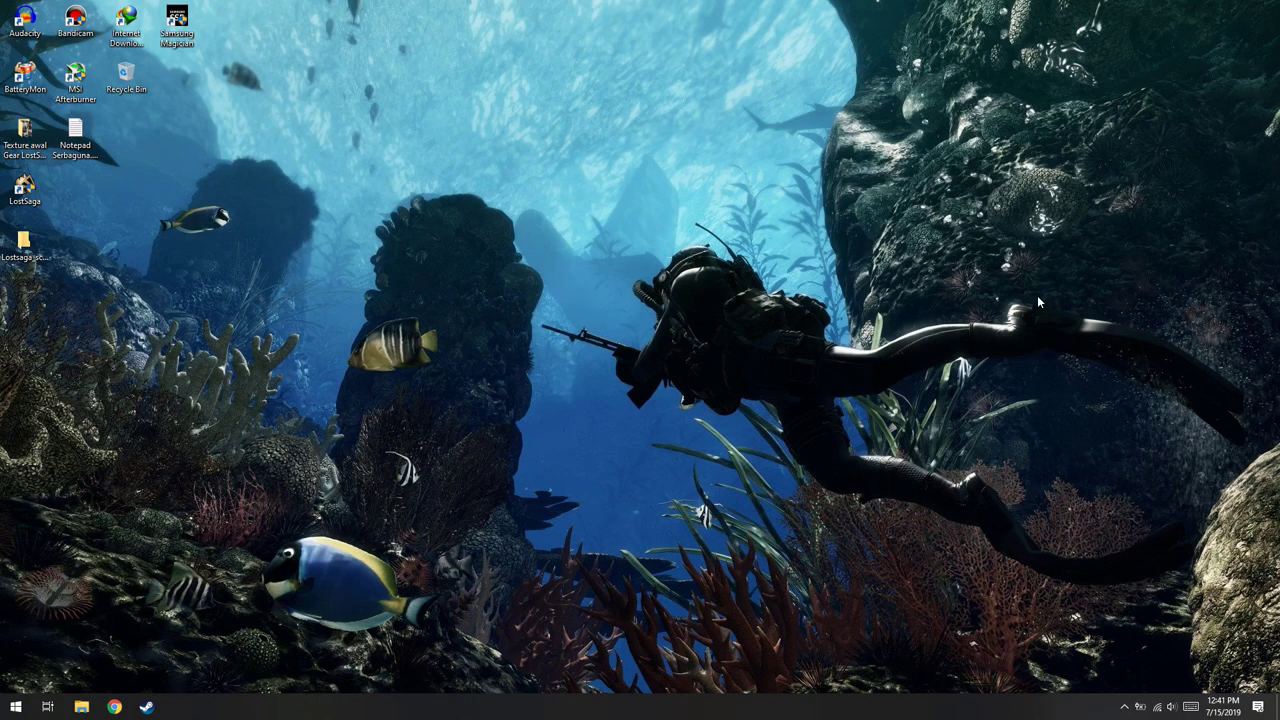